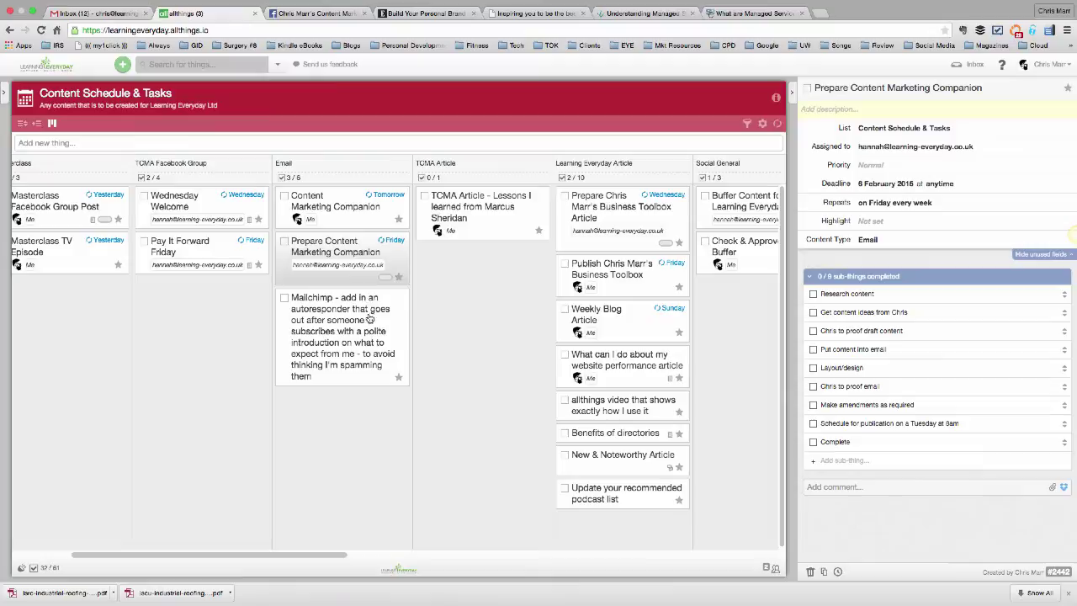
Step: Look across the Content Schedule & Tasks board at its content type columns, from None to Engage
{"action": "left_click_drag", "start_coordinate": [200, 552], "coordinate": [117, 554]}
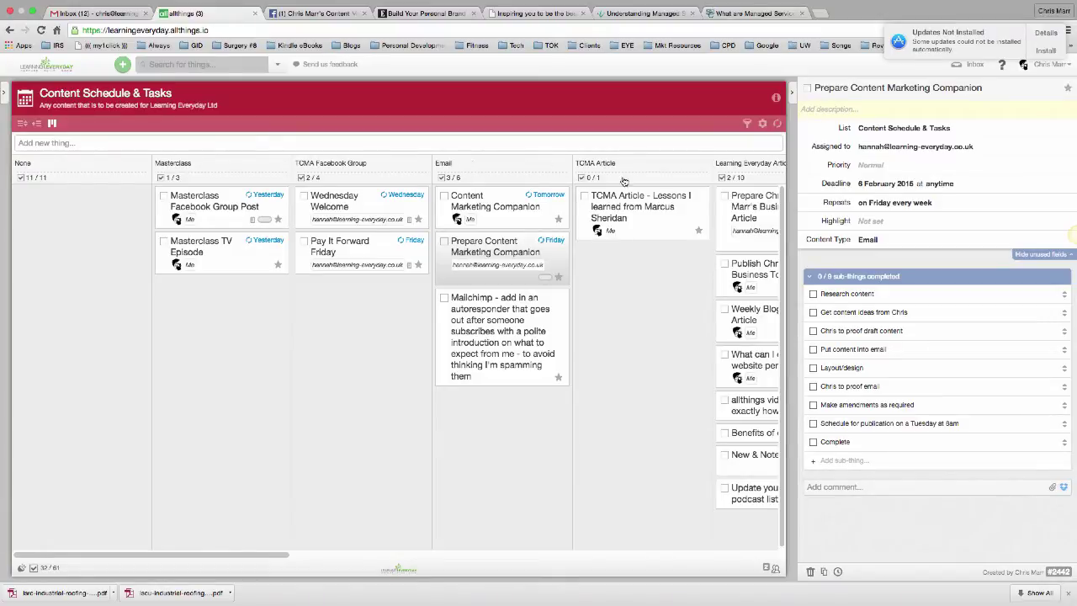
{"action": "left_click_drag", "start_coordinate": [252, 556], "coordinate": [426, 556]}
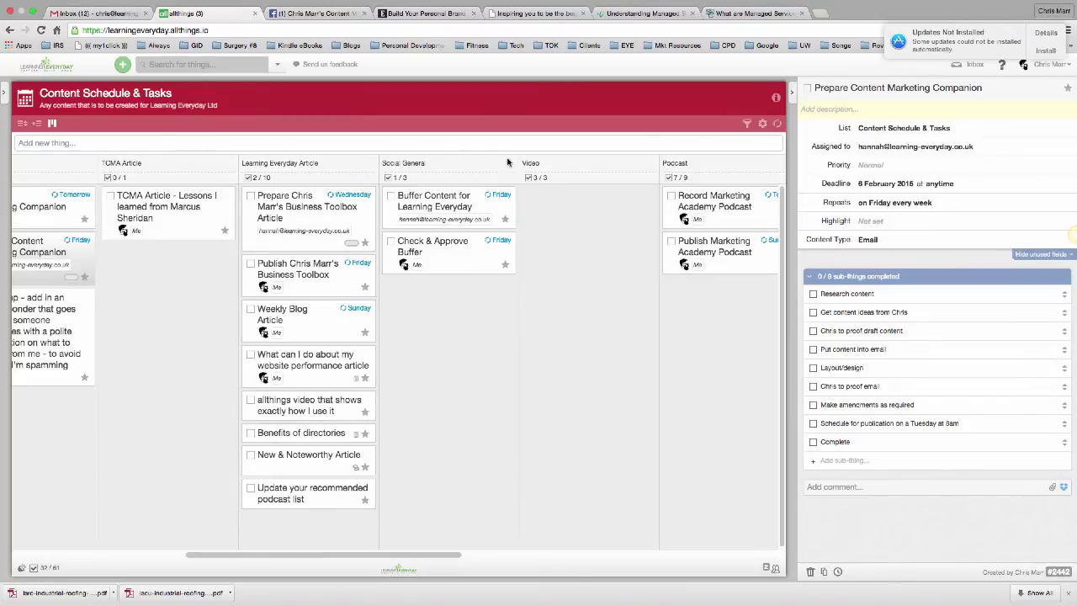
{"action": "left_click_drag", "start_coordinate": [402, 556], "coordinate": [594, 555]}
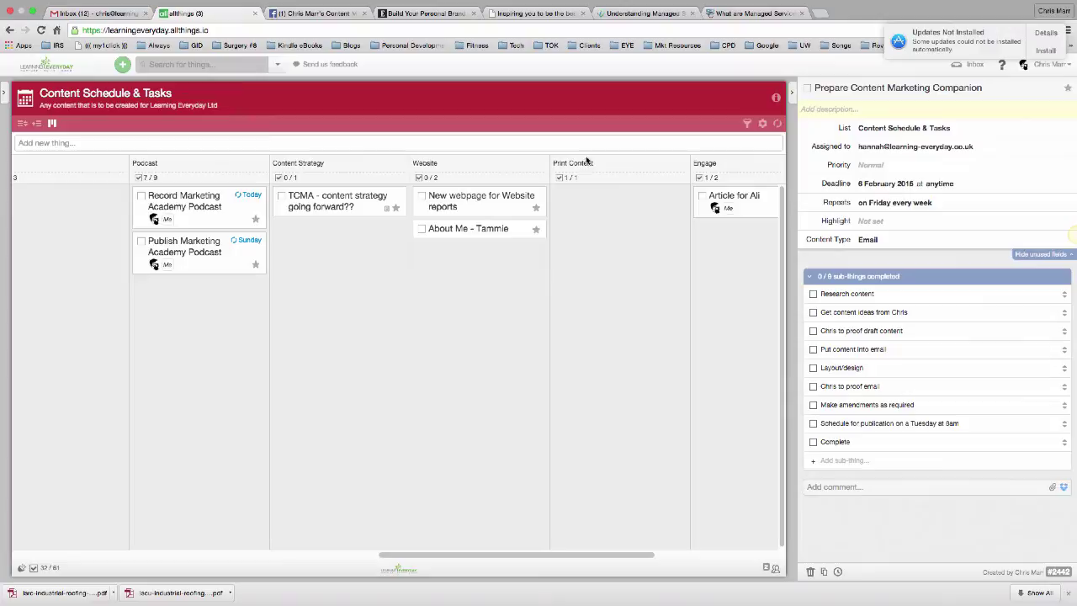
{"action": "left_click_drag", "start_coordinate": [512, 557], "coordinate": [111, 565]}
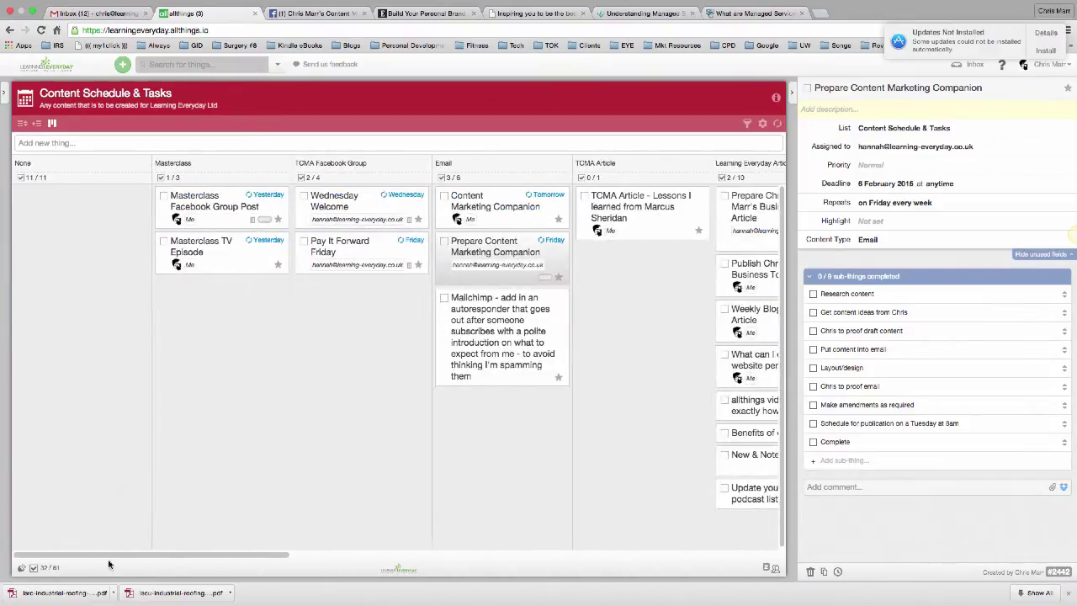
Step: Open the list's custom fields and review the name and picklist values of the Content Type field
{"action": "left_click", "coordinate": [776, 99]}
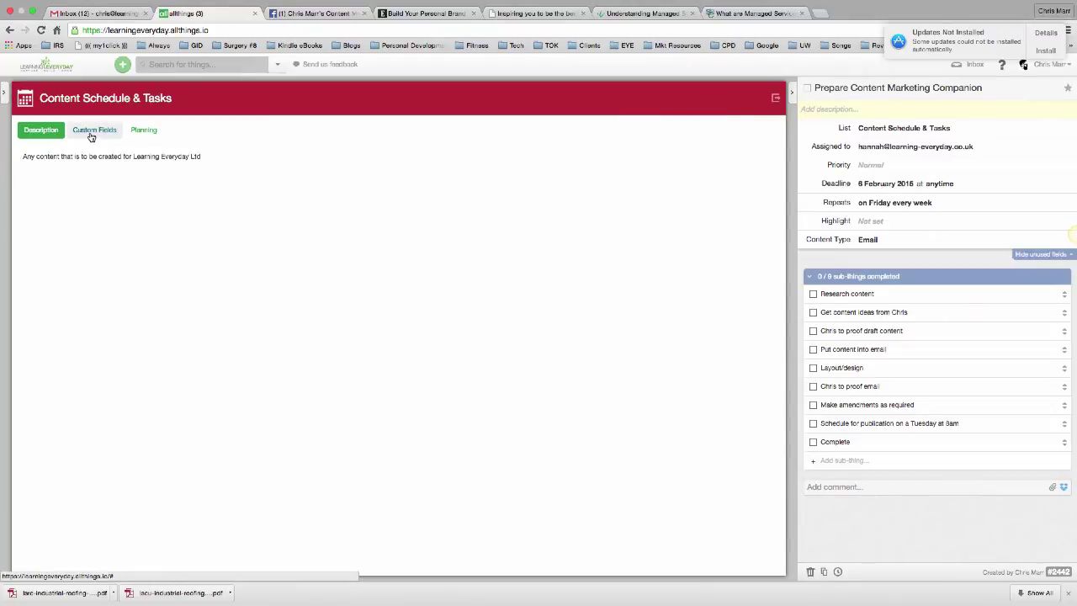
{"action": "left_click", "coordinate": [92, 130]}
{"action": "left_click", "coordinate": [109, 184]}
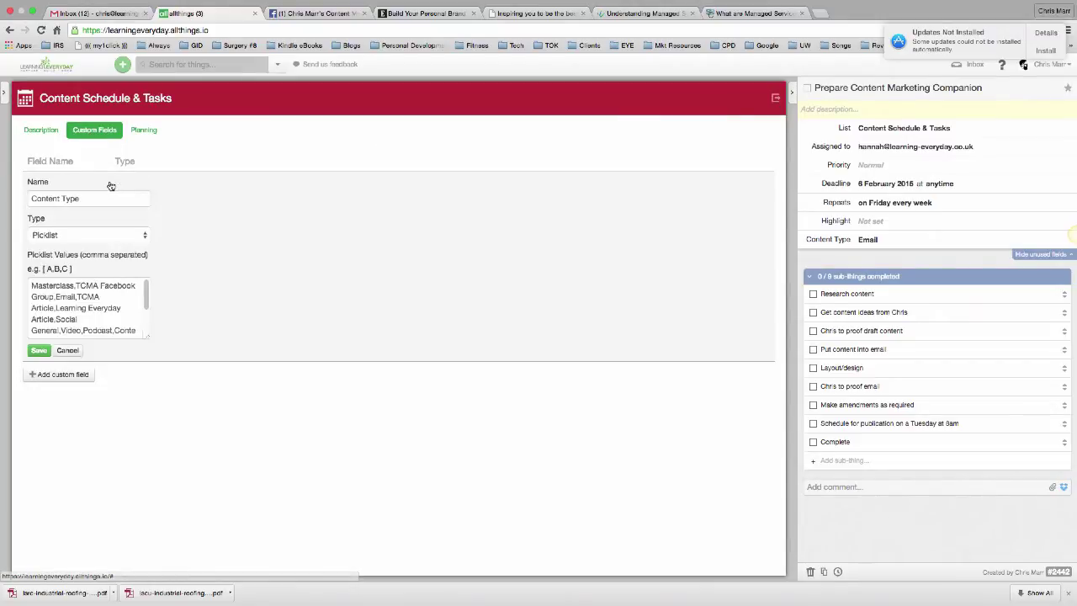
{"action": "left_click_drag", "start_coordinate": [32, 198], "coordinate": [91, 198]}
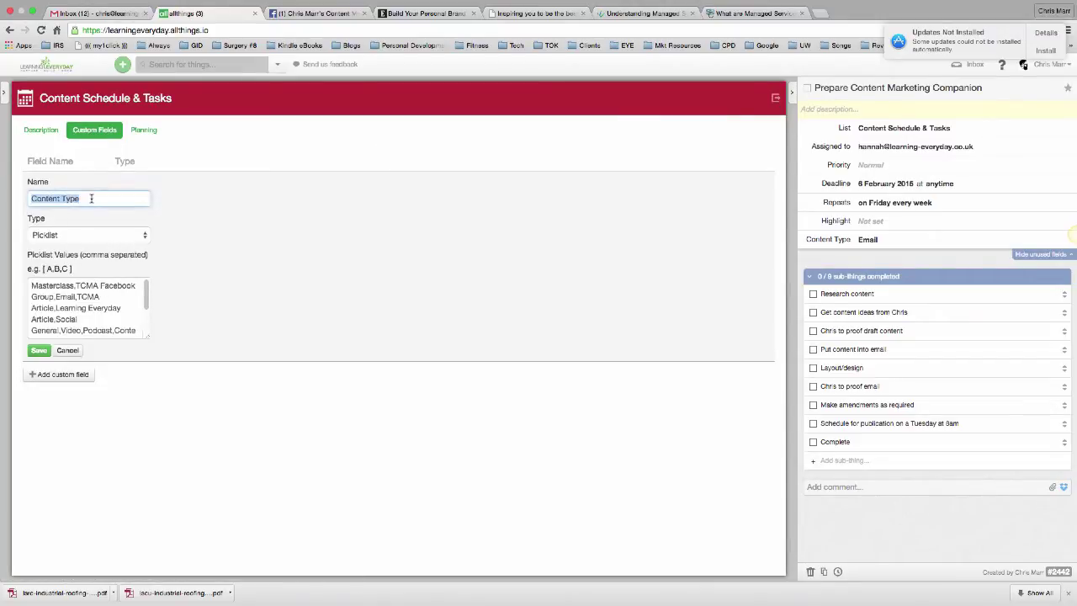
{"action": "left_click_drag", "start_coordinate": [32, 287], "coordinate": [140, 350]}
{"action": "left_click", "coordinate": [37, 350]}
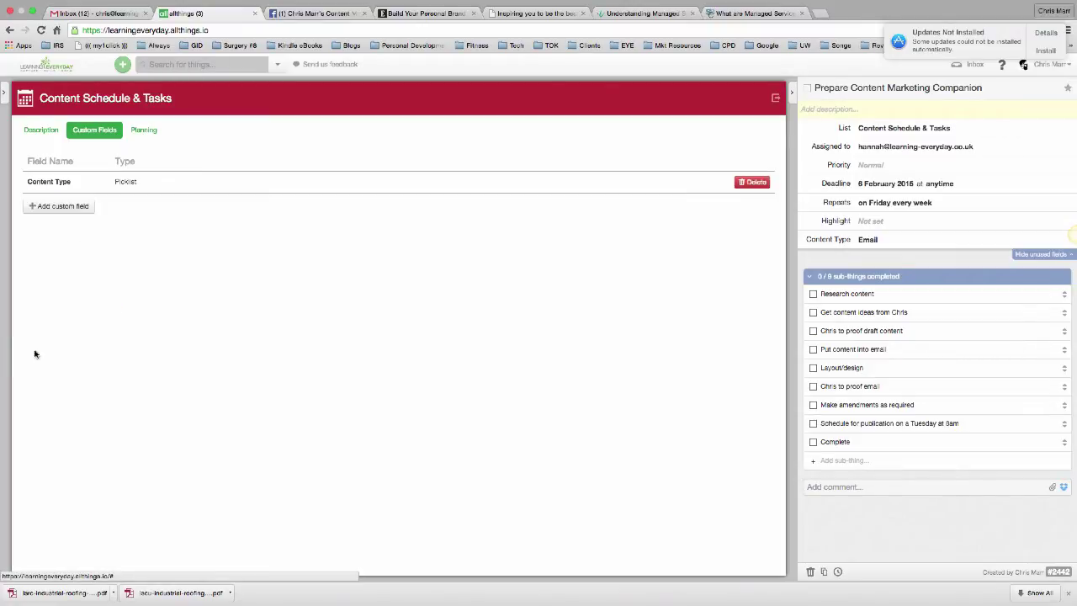
Step: Return to the board and stack its things by Content Type
{"action": "left_click", "coordinate": [774, 98]}
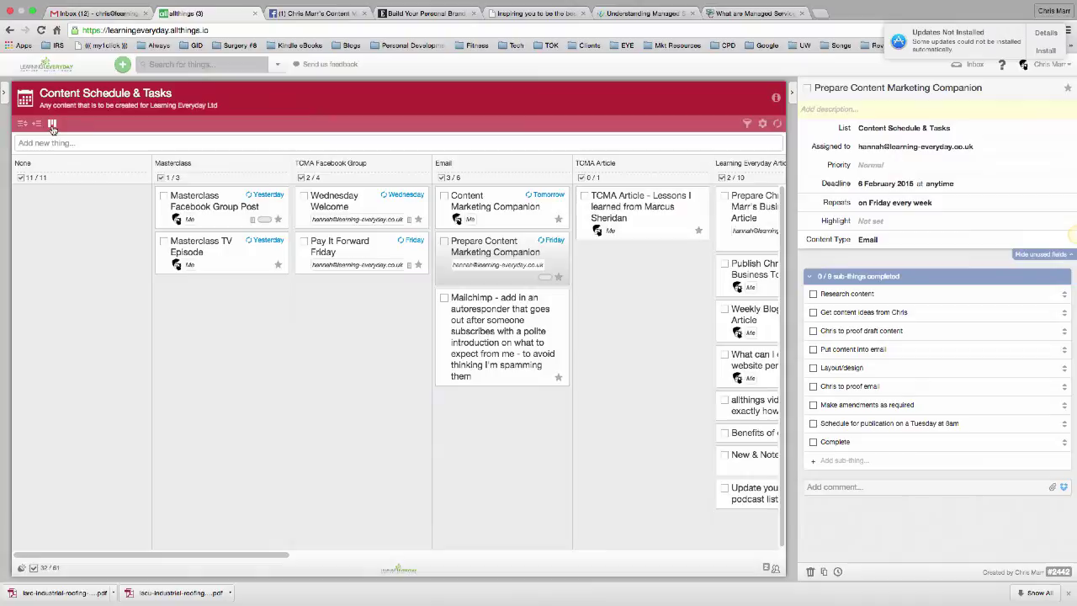
{"action": "left_click", "coordinate": [52, 124]}
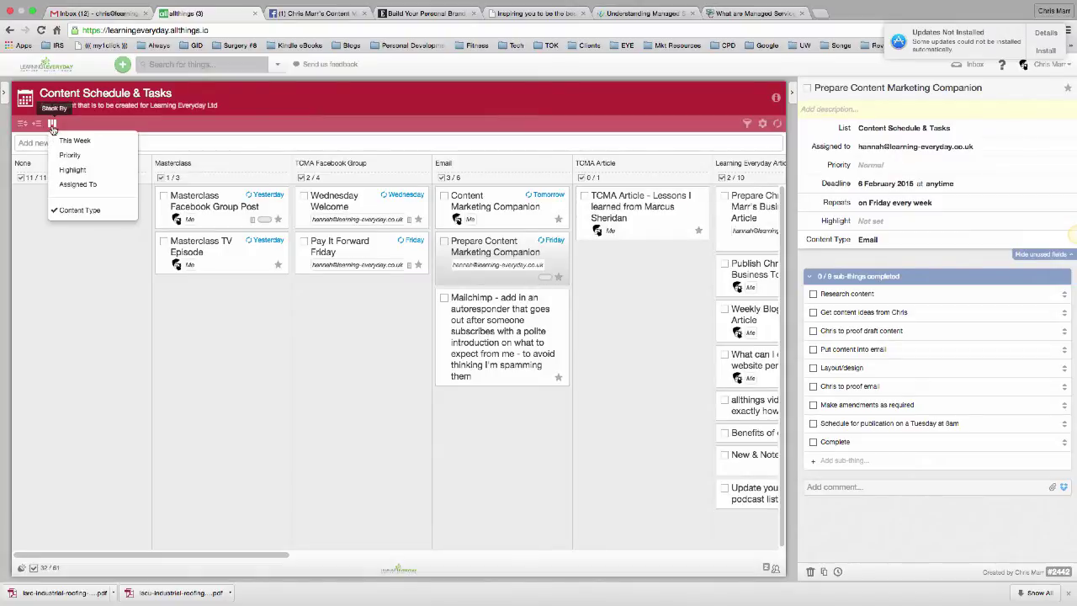
{"action": "left_click", "coordinate": [75, 209]}
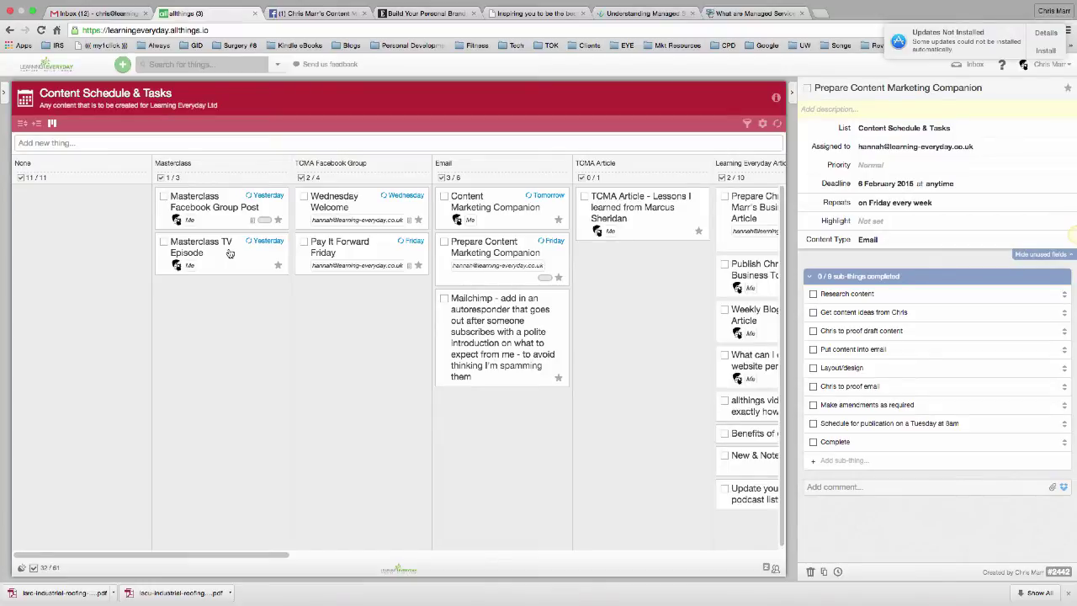
Step: Add the sub-thing "Check who has joined the group since last week" to Wednesday Welcome in the TCMA Facebook Group column
{"action": "scroll", "coordinate": [350, 206], "scroll_direction": "right", "scroll_amount": 2}
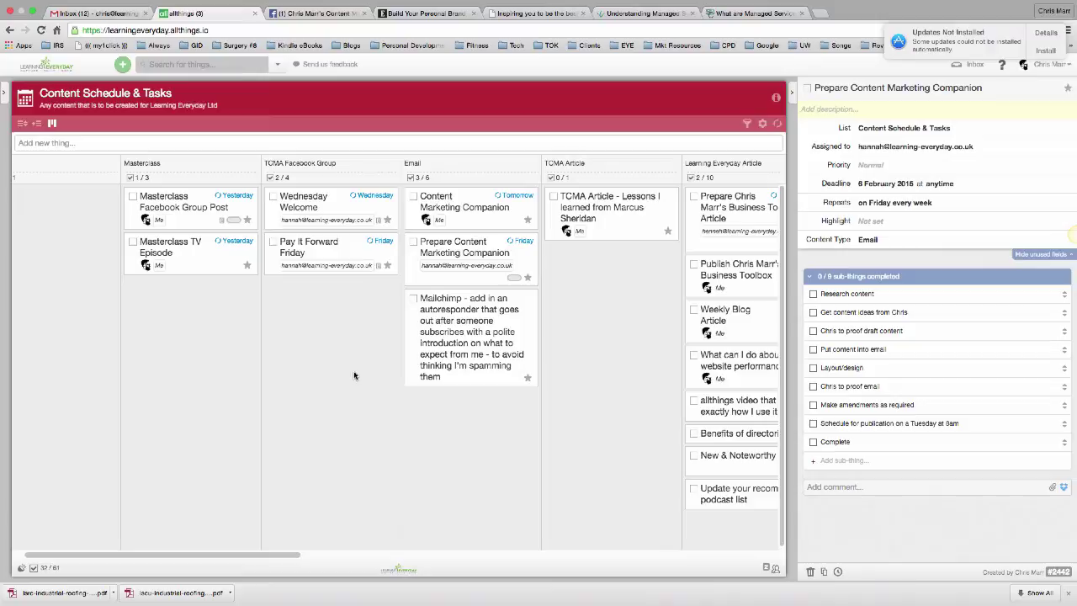
{"action": "left_click", "coordinate": [339, 208]}
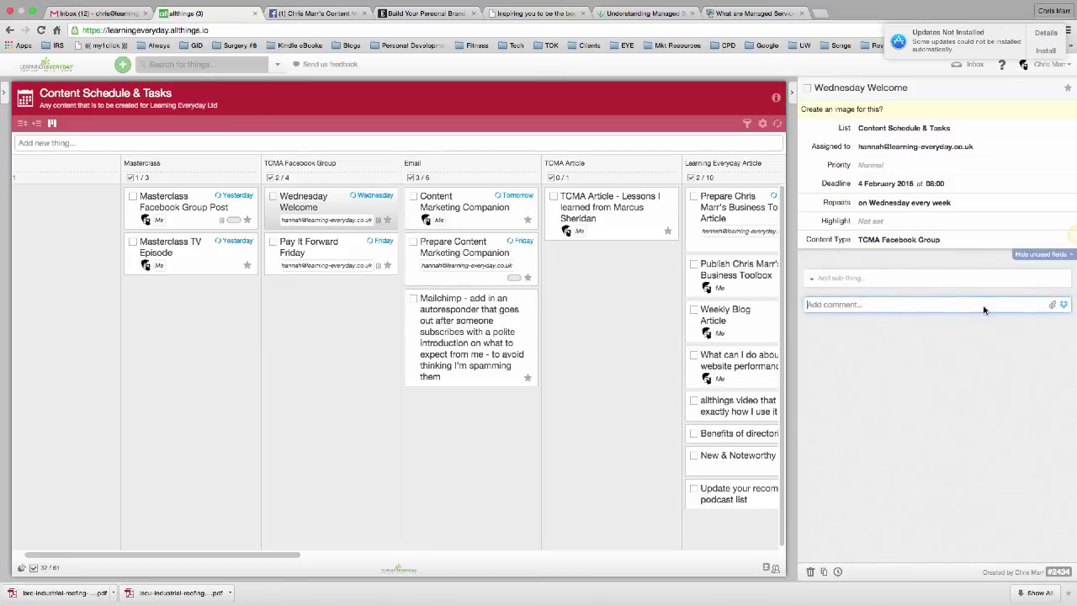
{"action": "left_click", "coordinate": [846, 281]}
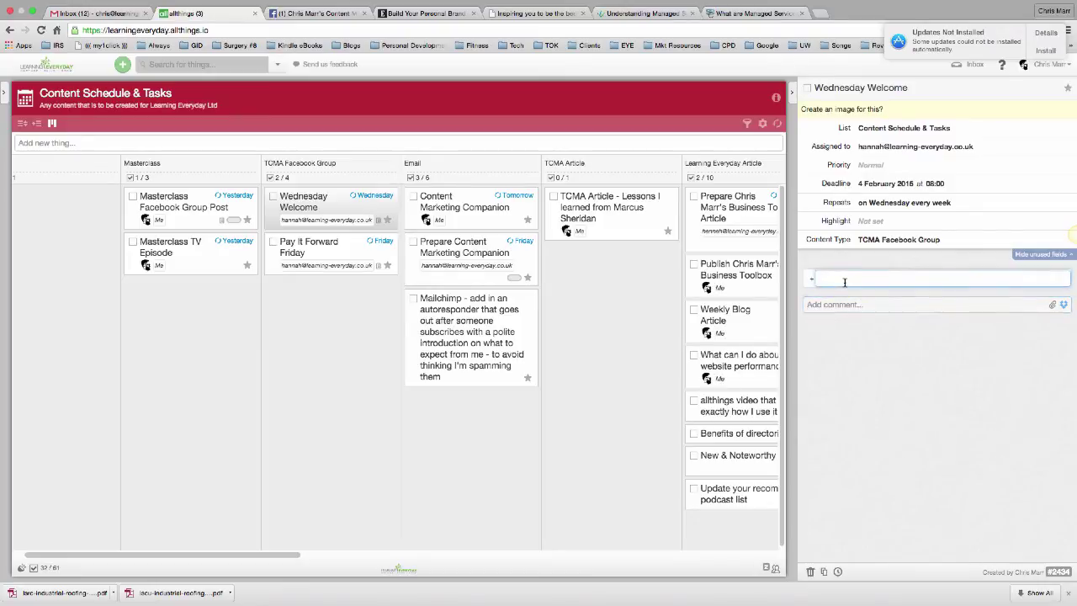
{"action": "type", "text": "Check who has joined the group since last week"}
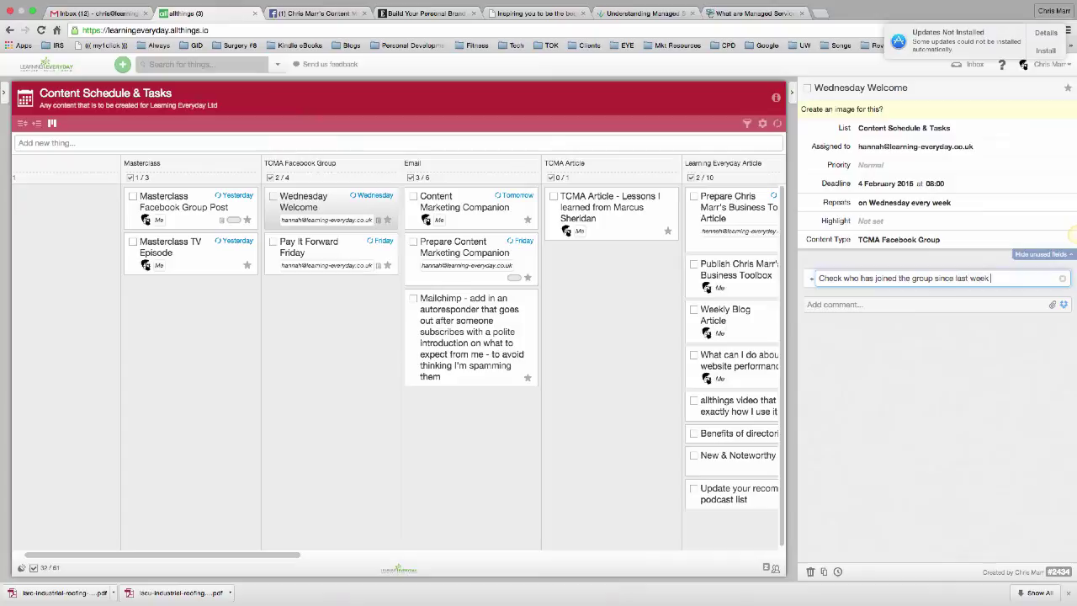
{"action": "key", "text": "Return"}
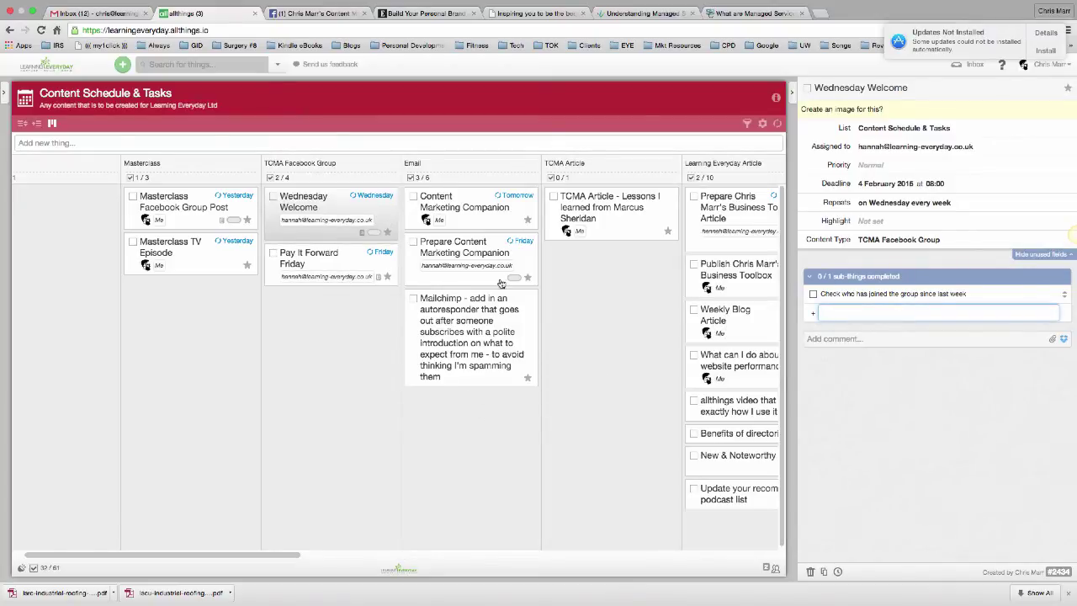
Step: Compare the details of the Content Marketing Companion and Prepare Content Marketing Companion things in the Email column
{"action": "scroll", "coordinate": [475, 278], "scroll_direction": "right", "scroll_amount": 1}
{"action": "left_click", "coordinate": [462, 210]}
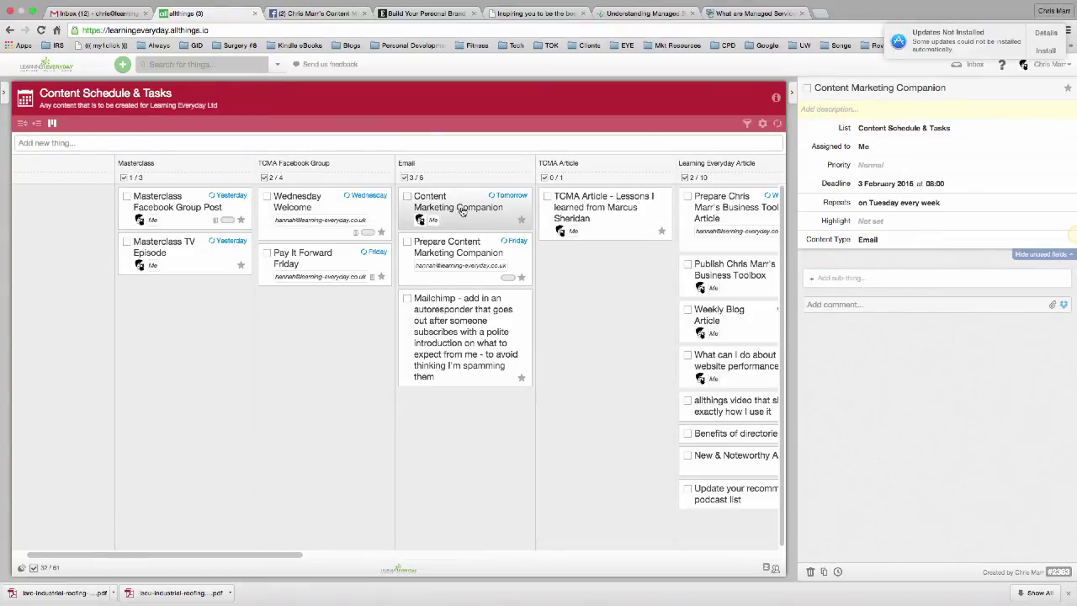
{"action": "left_click", "coordinate": [471, 254]}
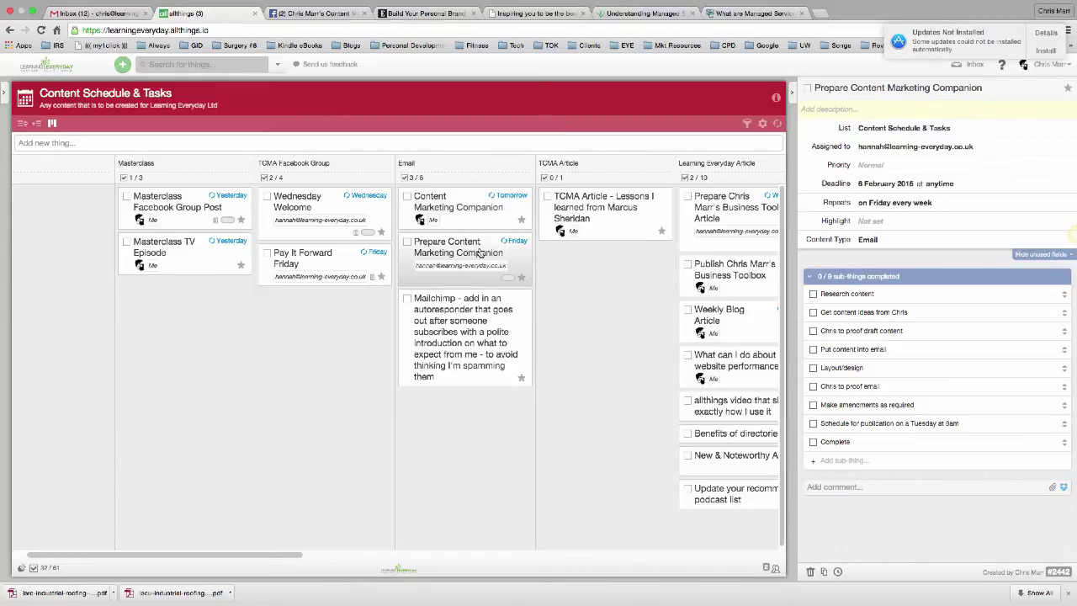
{"action": "left_click", "coordinate": [466, 218]}
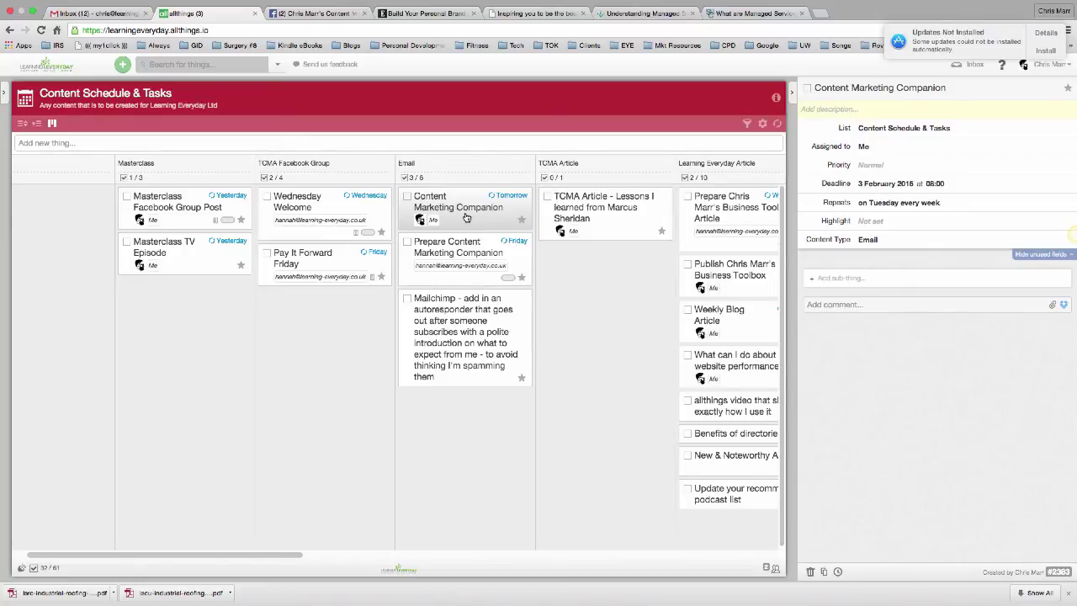
{"action": "scroll", "coordinate": [466, 217], "scroll_direction": "right", "scroll_amount": 3}
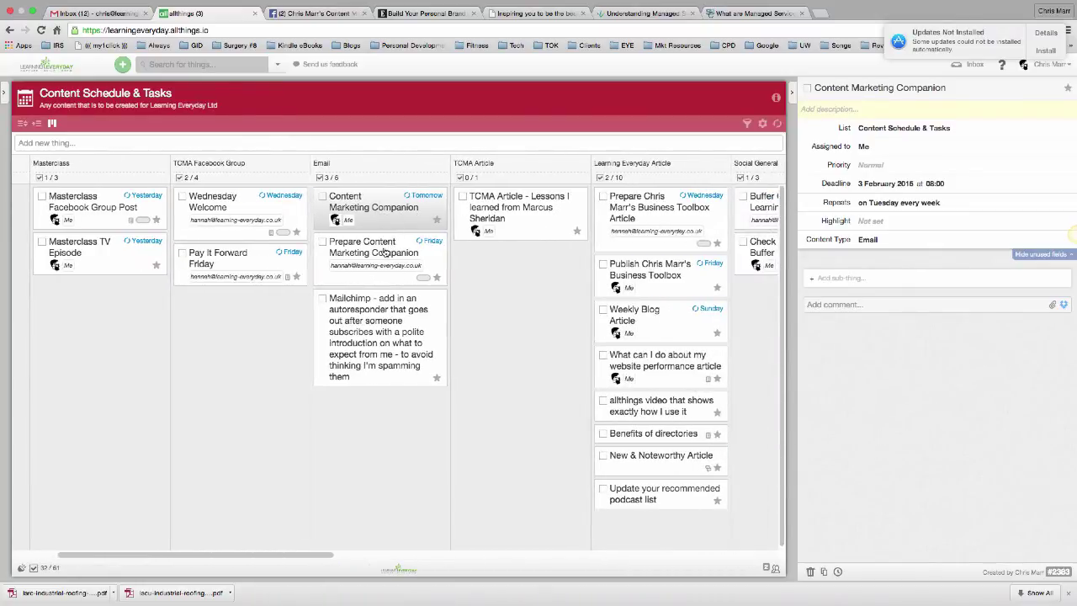
{"action": "left_click", "coordinate": [385, 253]}
{"action": "left_click", "coordinate": [373, 209]}
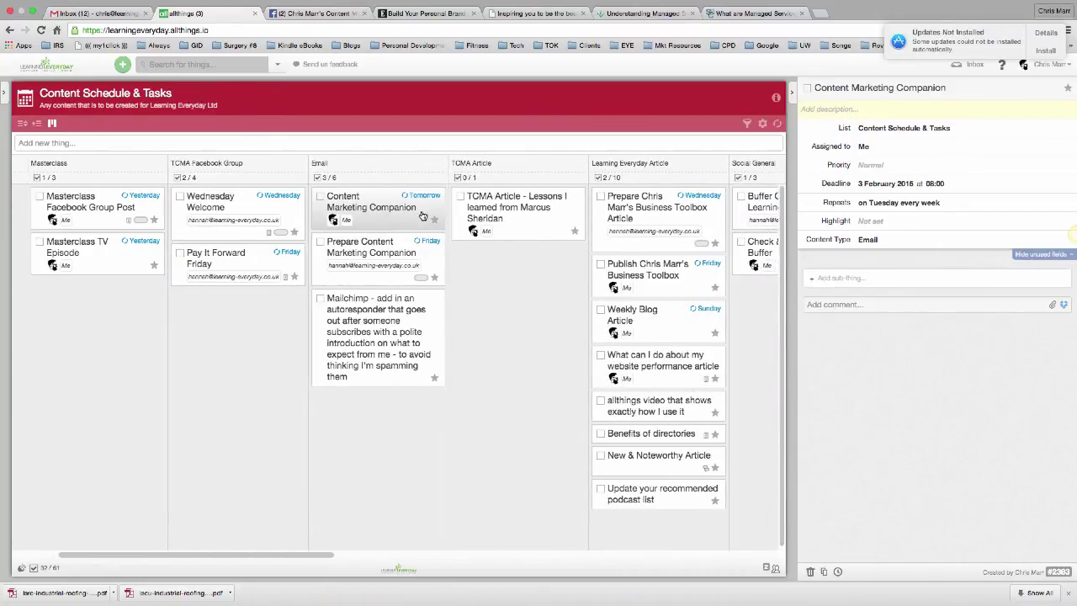
{"action": "scroll", "coordinate": [423, 216], "scroll_direction": "right", "scroll_amount": 3}
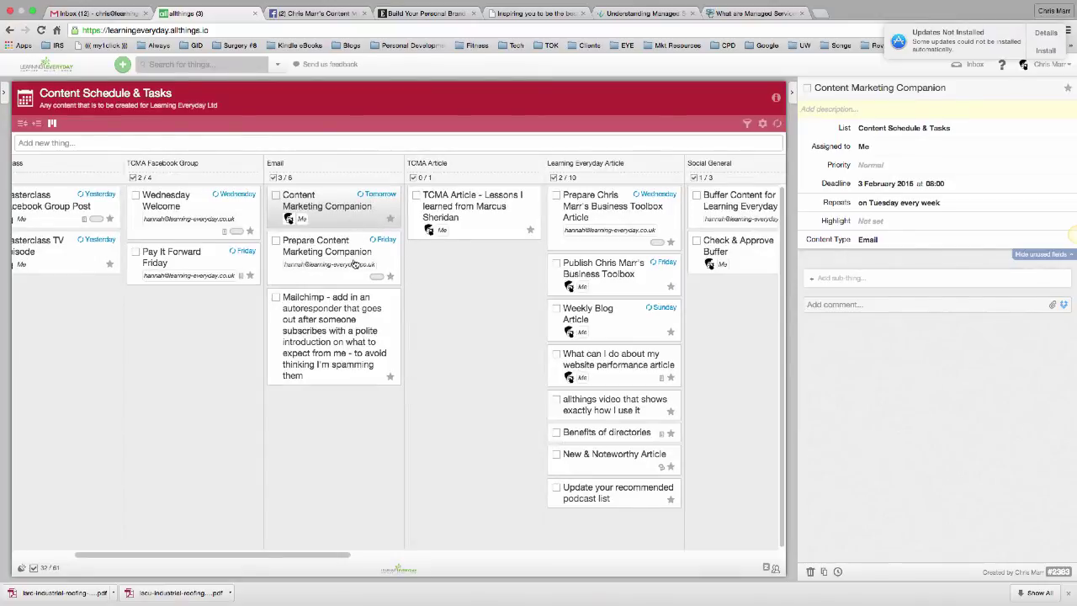
{"action": "scroll", "coordinate": [356, 244], "scroll_direction": "right", "scroll_amount": 1}
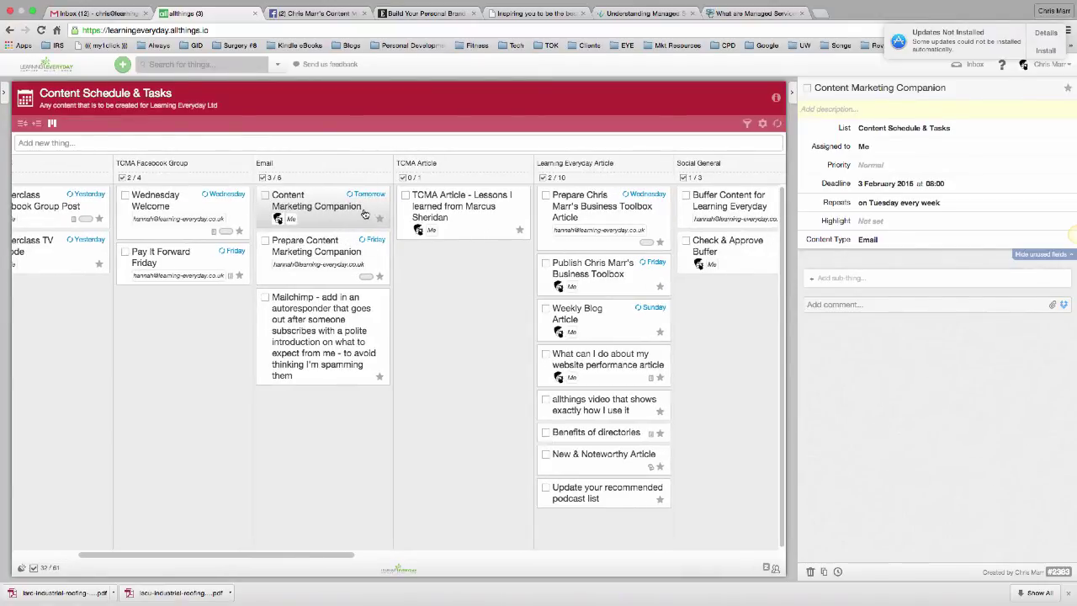
Step: Postpone the system update installation with the Try in an Hour option
{"action": "scroll", "coordinate": [364, 214], "scroll_direction": "right", "scroll_amount": 15}
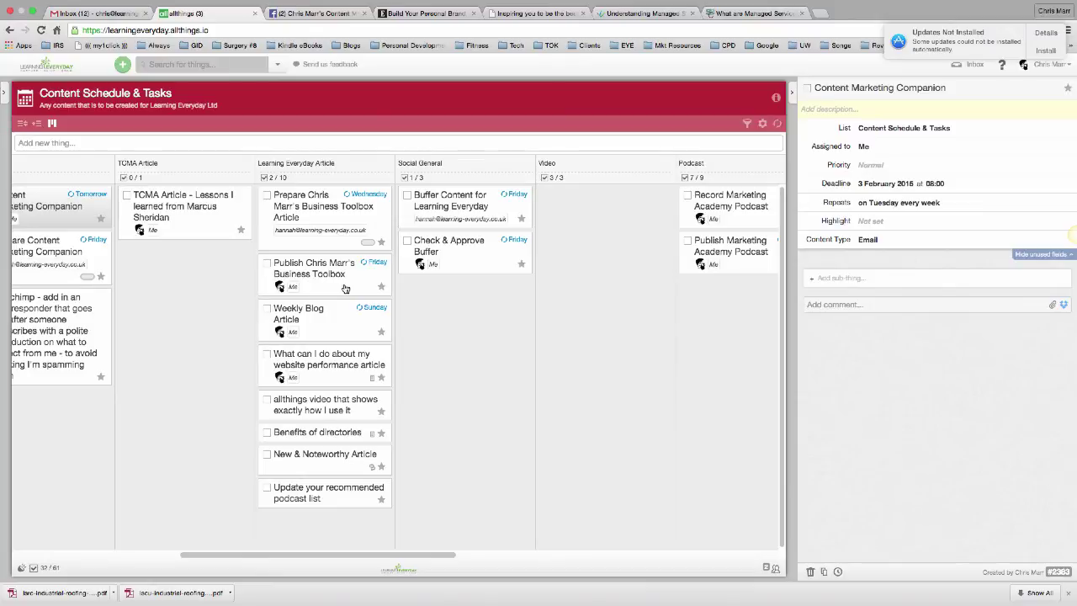
{"action": "left_click", "coordinate": [1045, 51]}
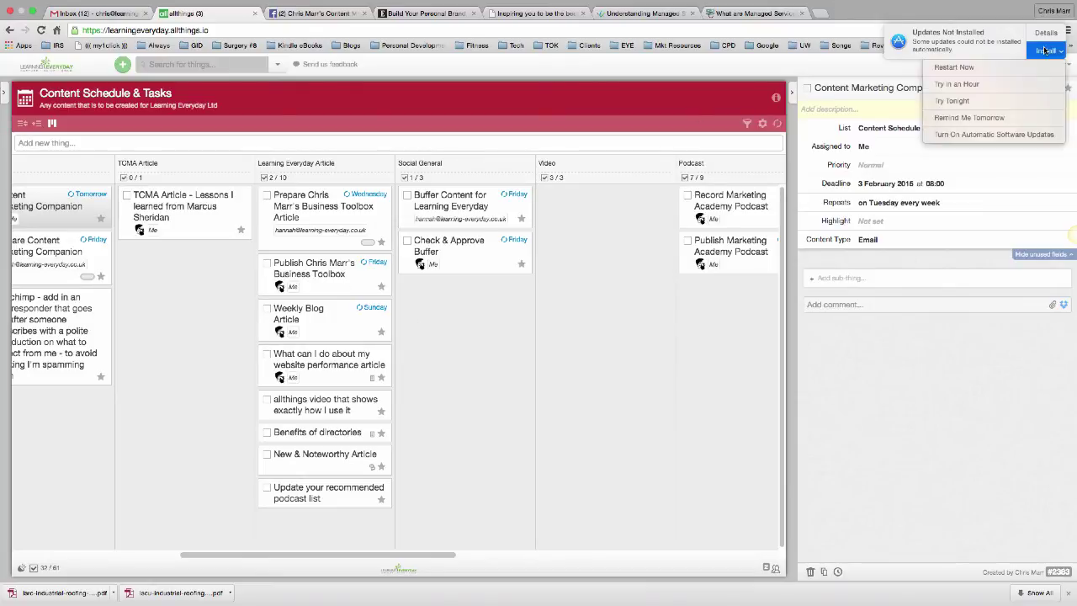
{"action": "left_click", "coordinate": [1039, 84]}
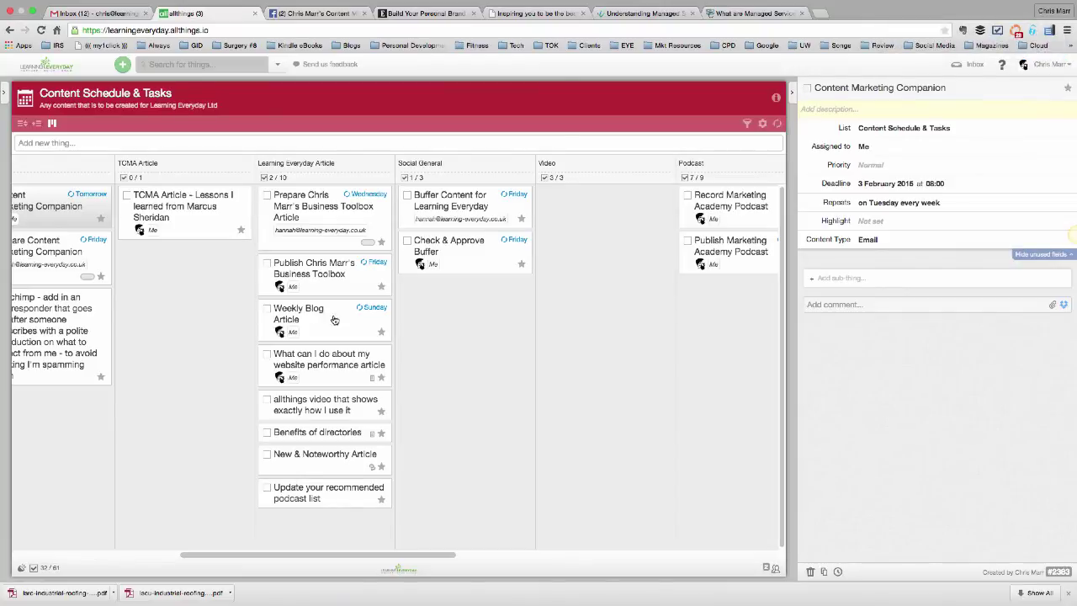
Step: Review the Business Toolbox things under Learning Everyday Article and the two Buffer things under Social General
{"action": "left_click", "coordinate": [317, 218]}
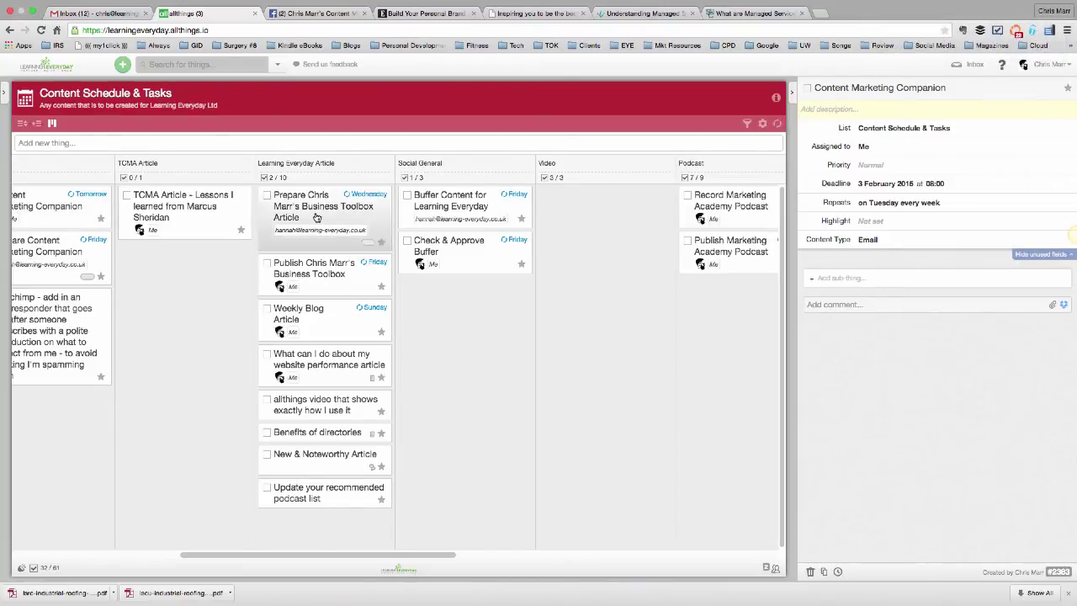
{"action": "left_click", "coordinate": [314, 270]}
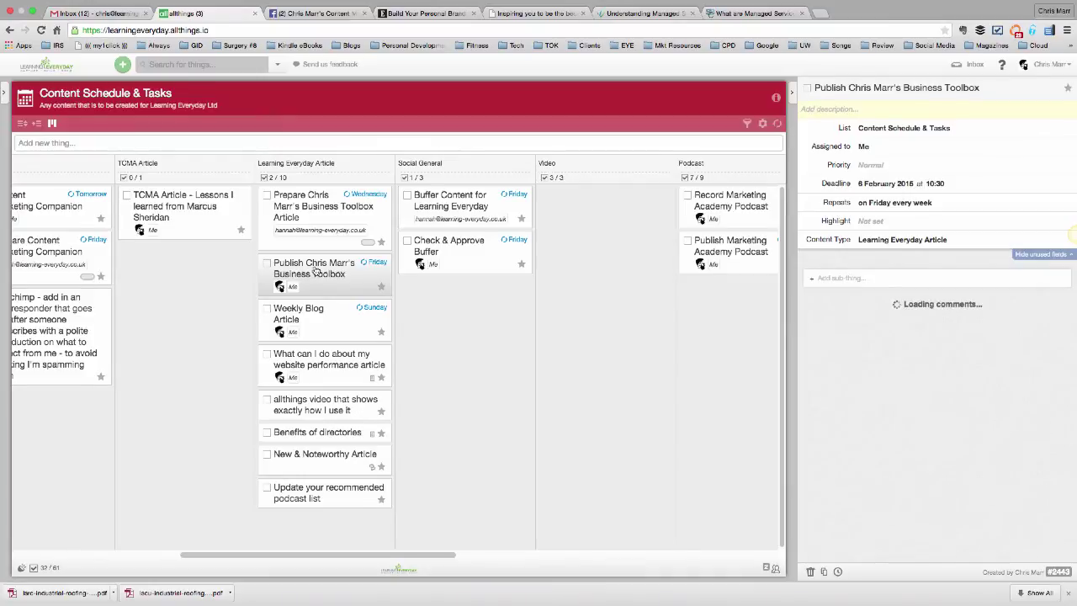
{"action": "scroll", "coordinate": [311, 273], "scroll_direction": "right", "scroll_amount": 5}
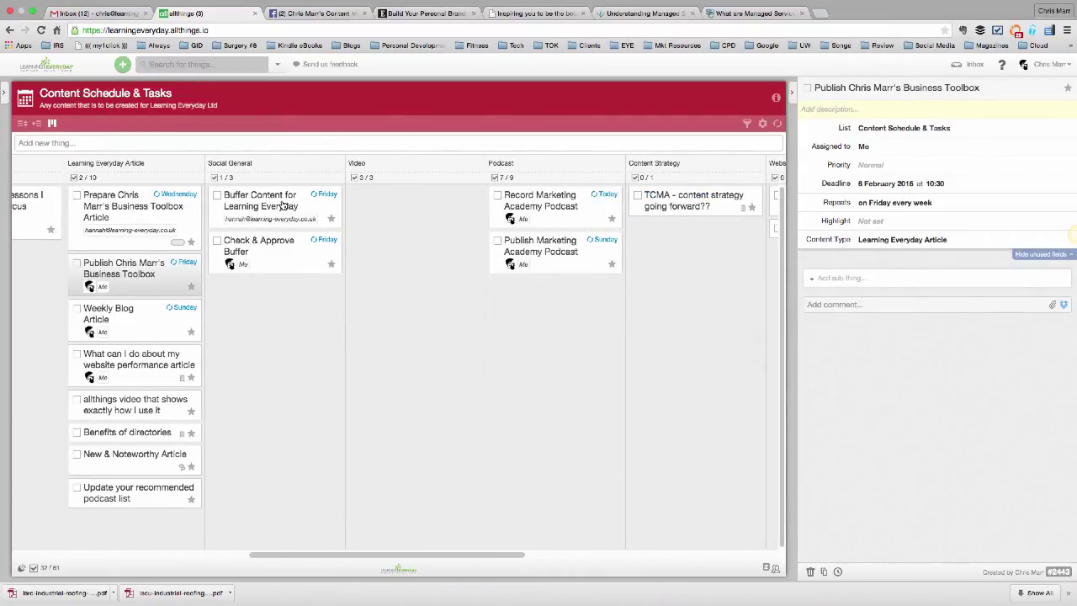
{"action": "left_click", "coordinate": [283, 207]}
{"action": "left_click", "coordinate": [283, 249]}
{"action": "left_click", "coordinate": [283, 195]}
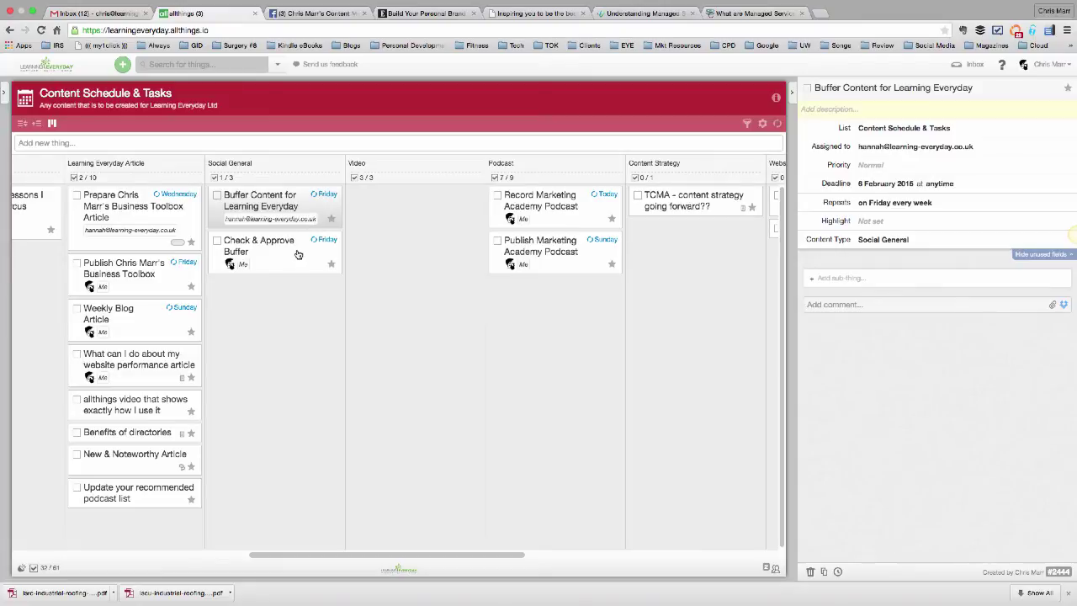
{"action": "left_click", "coordinate": [298, 255]}
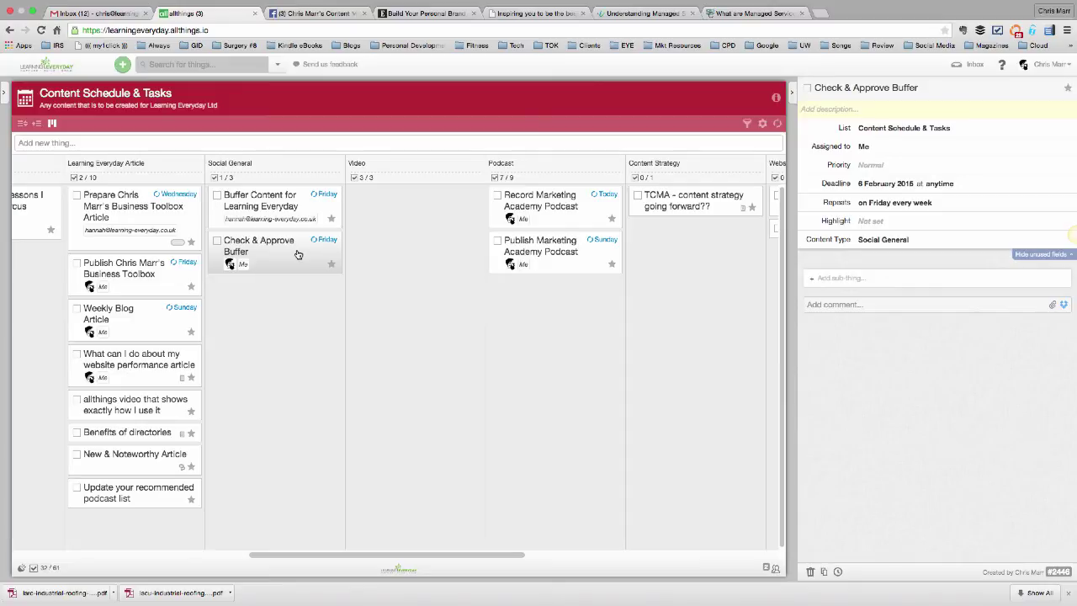
Step: Review the details of the Record and Publish Marketing Academy Podcast things in the Podcast column
{"action": "scroll", "coordinate": [315, 242], "scroll_direction": "right", "scroll_amount": 5}
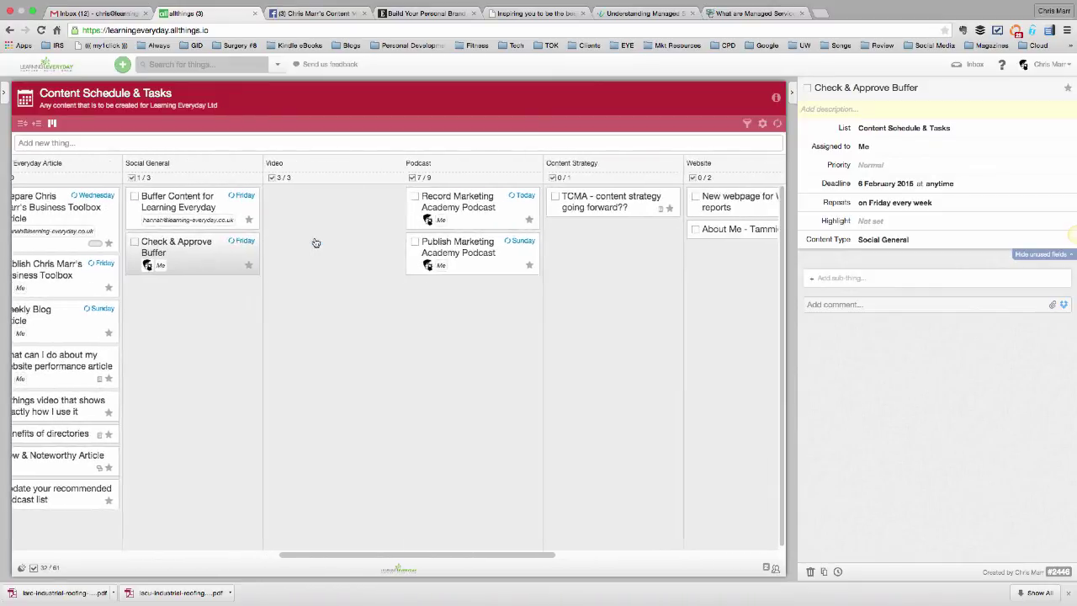
{"action": "scroll", "coordinate": [315, 242], "scroll_direction": "right", "scroll_amount": 10}
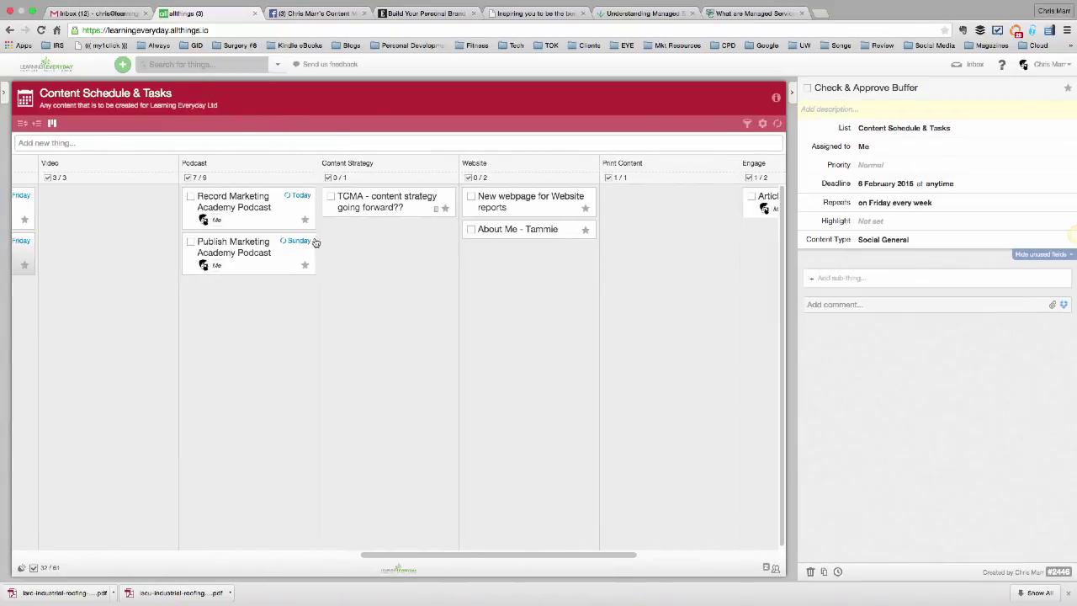
{"action": "left_click", "coordinate": [257, 218]}
{"action": "left_click", "coordinate": [252, 245]}
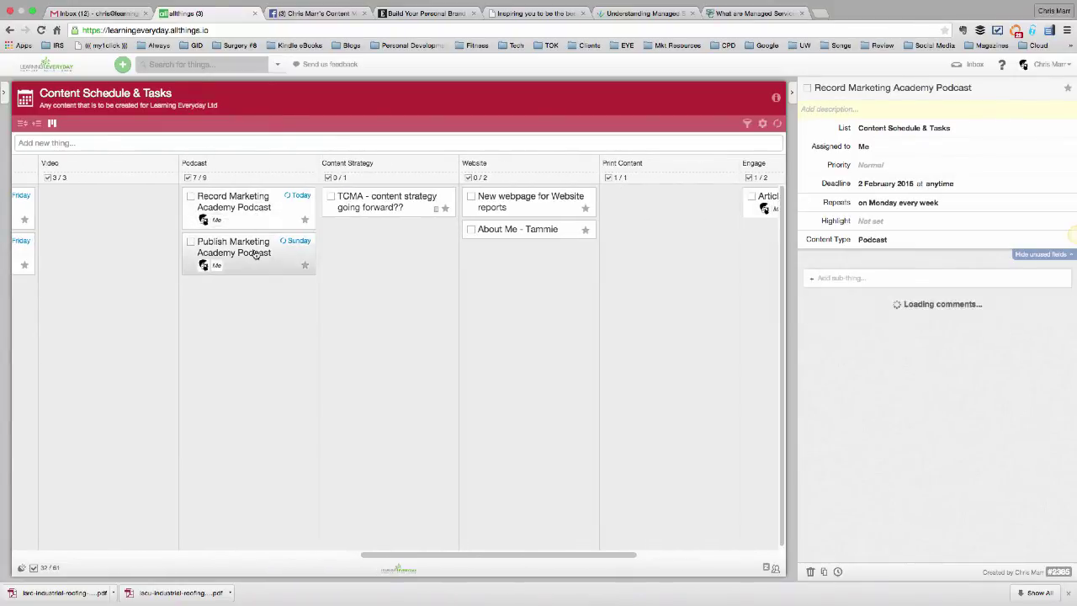
{"action": "scroll", "coordinate": [285, 231], "scroll_direction": "right", "scroll_amount": 1}
{"action": "scroll", "coordinate": [283, 235], "scroll_direction": "right", "scroll_amount": 3}
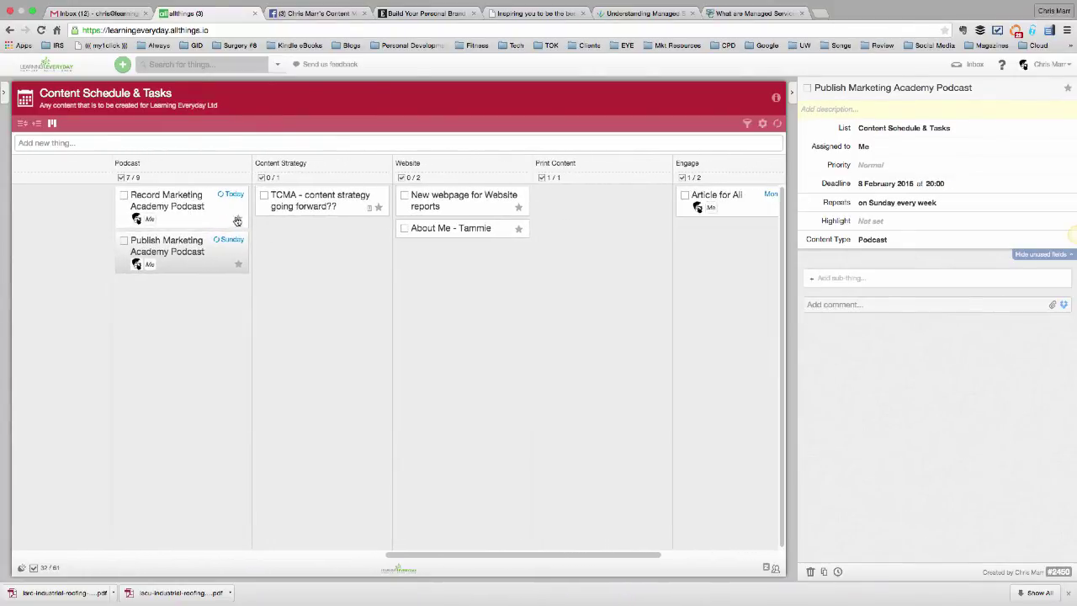
Step: Compare the deadlines and repeat settings of the two Marketing Academy Podcast things
{"action": "left_click", "coordinate": [214, 206]}
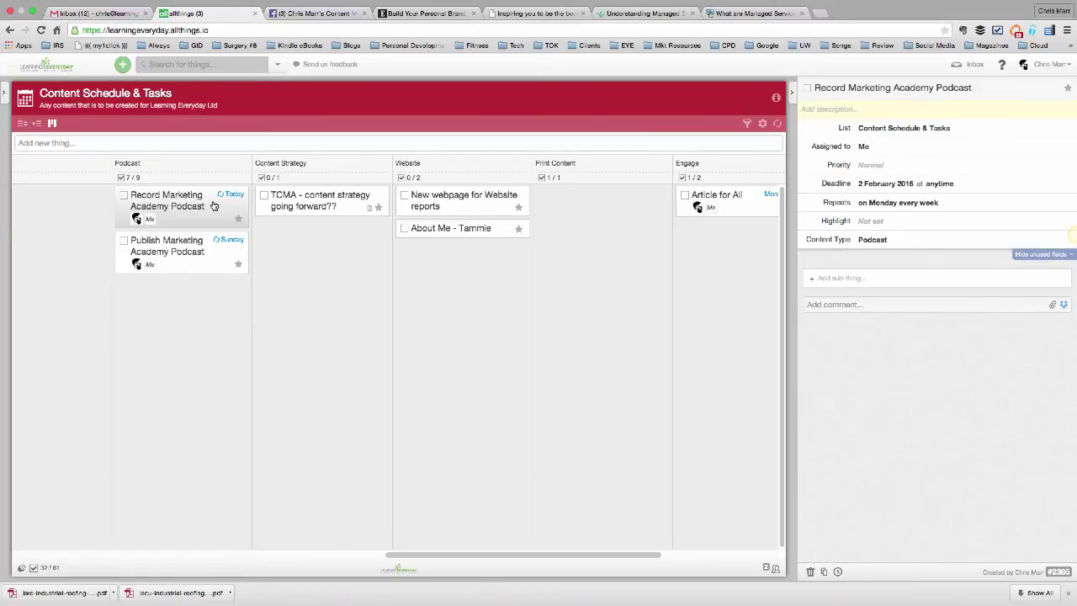
{"action": "left_click", "coordinate": [207, 242]}
{"action": "scroll", "coordinate": [353, 204], "scroll_direction": "right", "scroll_amount": 1}
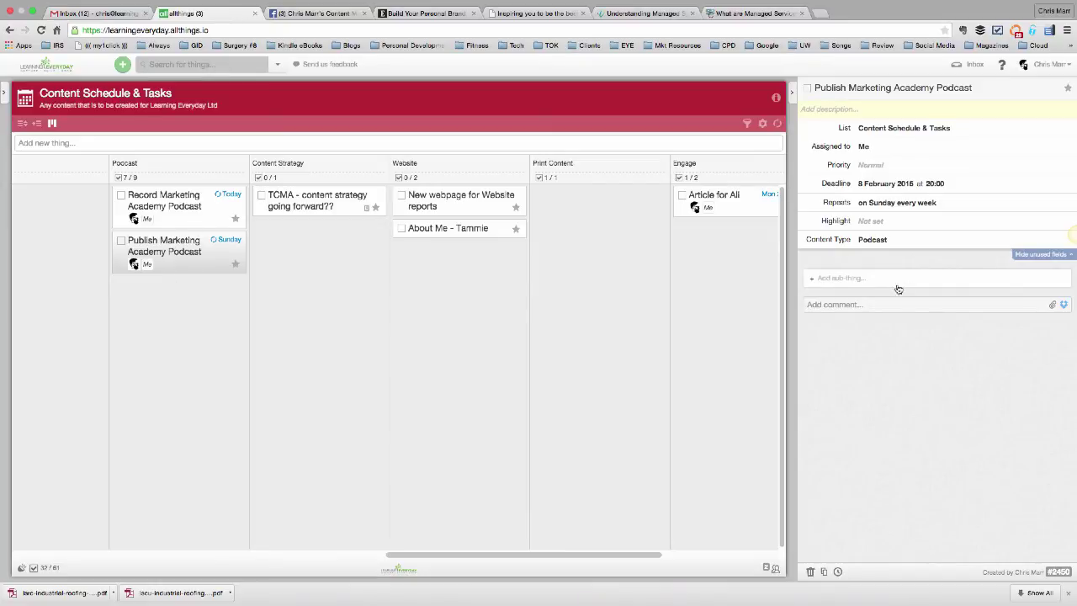
Step: Mark the first five sub-things, from Research to the WordPress proofing, as completed in the Prepare Business Toolbox Article thing under Learning Everyday Article
{"action": "scroll", "coordinate": [603, 228], "scroll_direction": "left", "scroll_amount": 3}
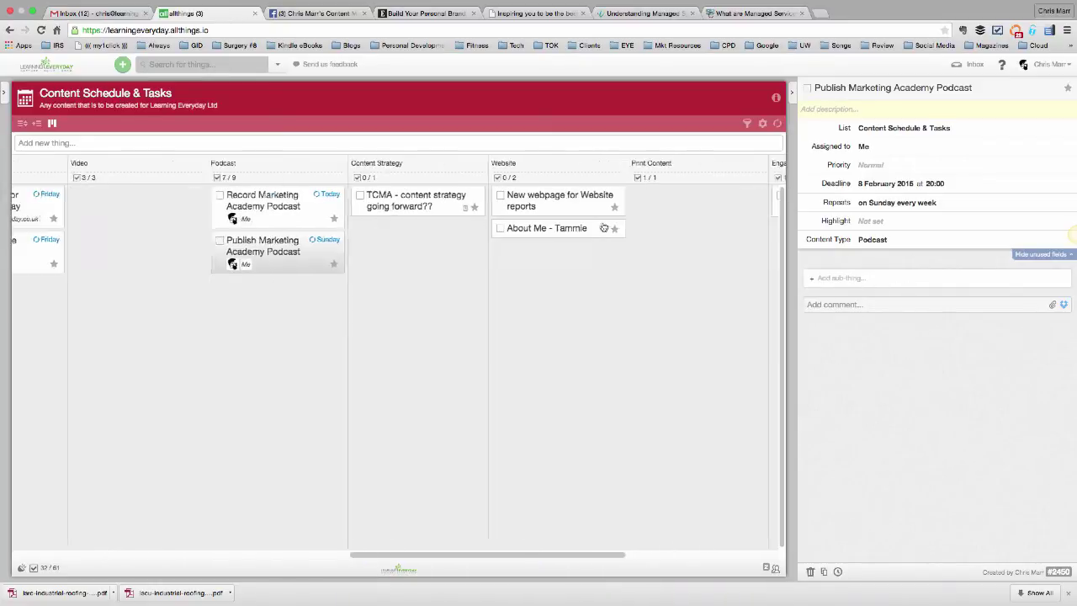
{"action": "scroll", "coordinate": [603, 228], "scroll_direction": "left", "scroll_amount": 5}
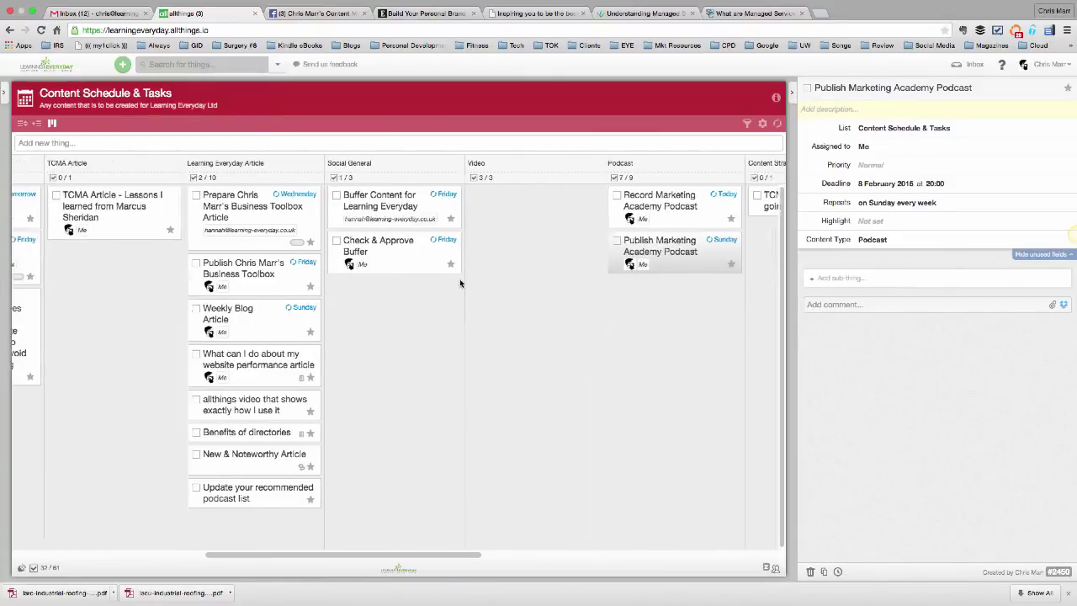
{"action": "scroll", "coordinate": [459, 282], "scroll_direction": "left", "scroll_amount": 3}
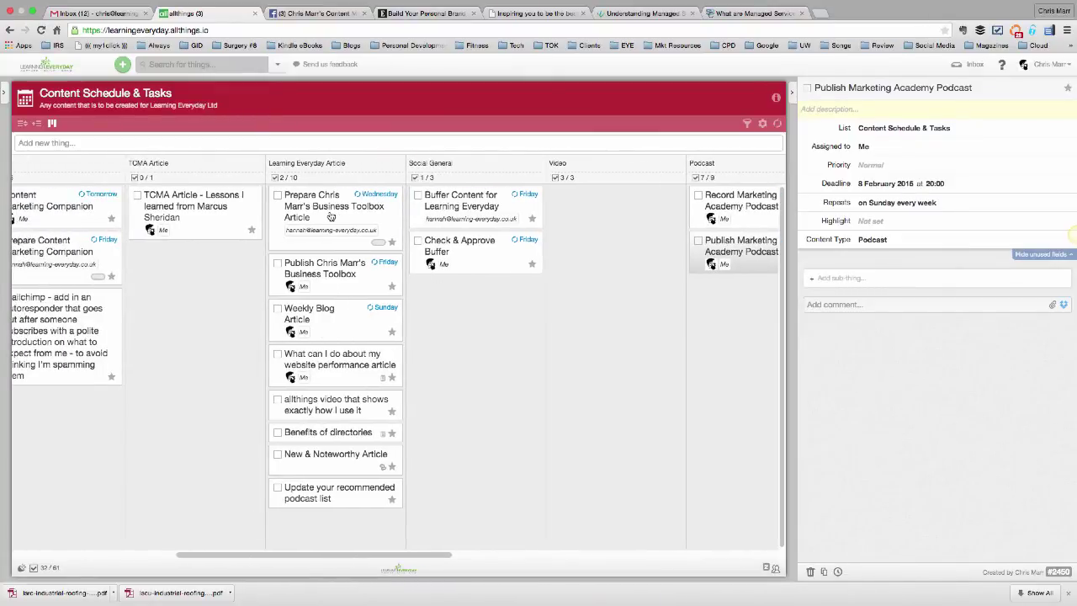
{"action": "left_click", "coordinate": [361, 213]}
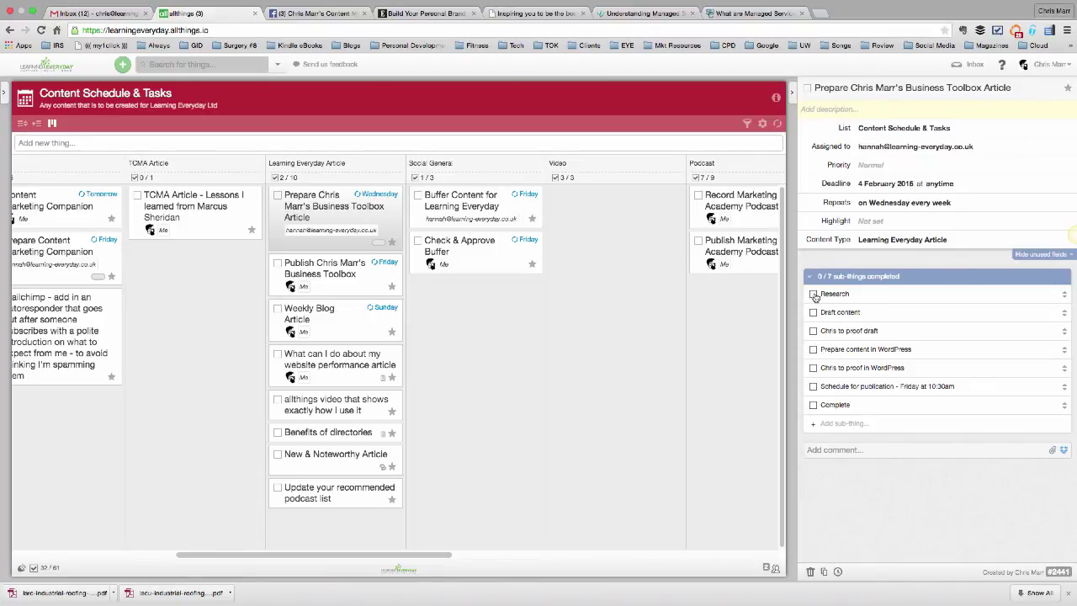
{"action": "left_click", "coordinate": [813, 296]}
{"action": "left_click", "coordinate": [813, 312]}
{"action": "left_click", "coordinate": [813, 331]}
{"action": "left_click", "coordinate": [812, 349]}
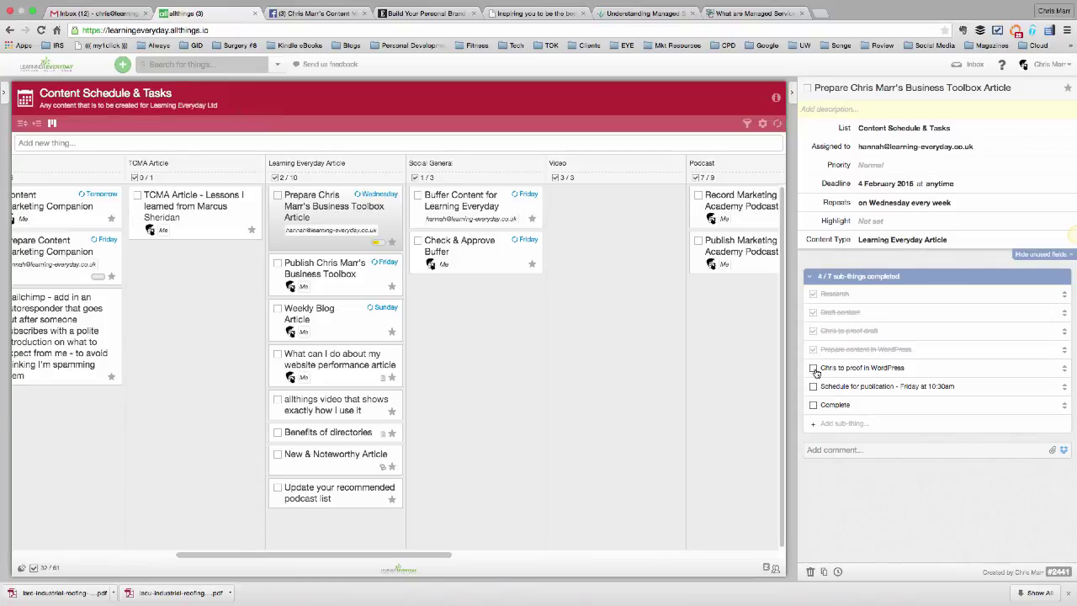
{"action": "left_click", "coordinate": [813, 368]}
Step: Reopen the draft content, draft proofing, Prepare content in WordPress and WordPress proofing sub-things of the Business Toolbox article
{"action": "left_click", "coordinate": [813, 349]}
{"action": "left_click", "coordinate": [813, 331]}
{"action": "left_click", "coordinate": [813, 312]}
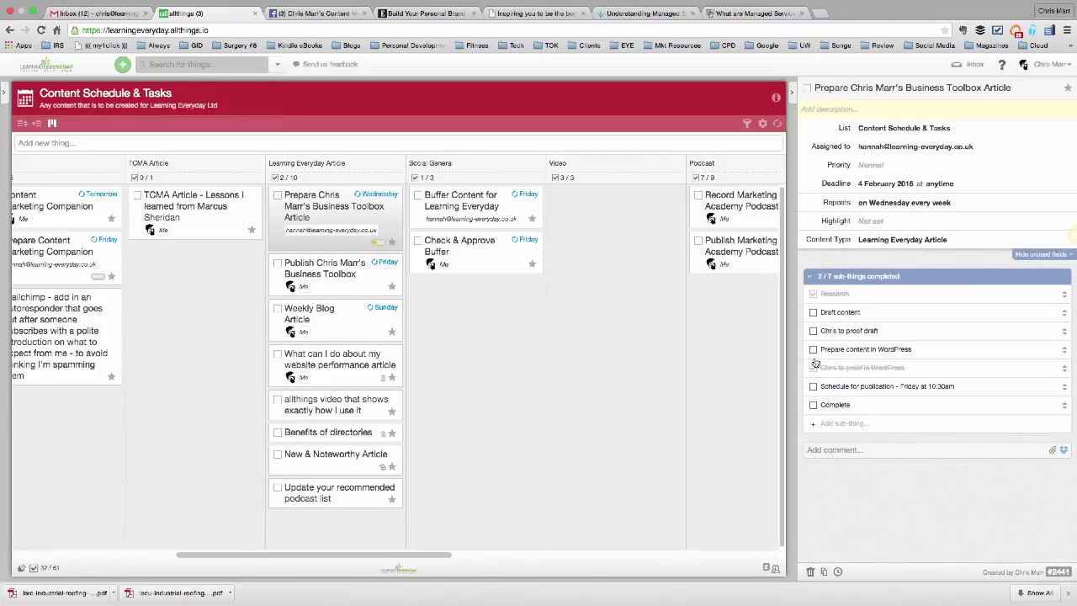
{"action": "left_click", "coordinate": [813, 368]}
Step: Review the details of the article things in the Engage and allthings columns, and look over the board's first content type columns
{"action": "scroll", "coordinate": [585, 337], "scroll_direction": "right", "scroll_amount": 5}
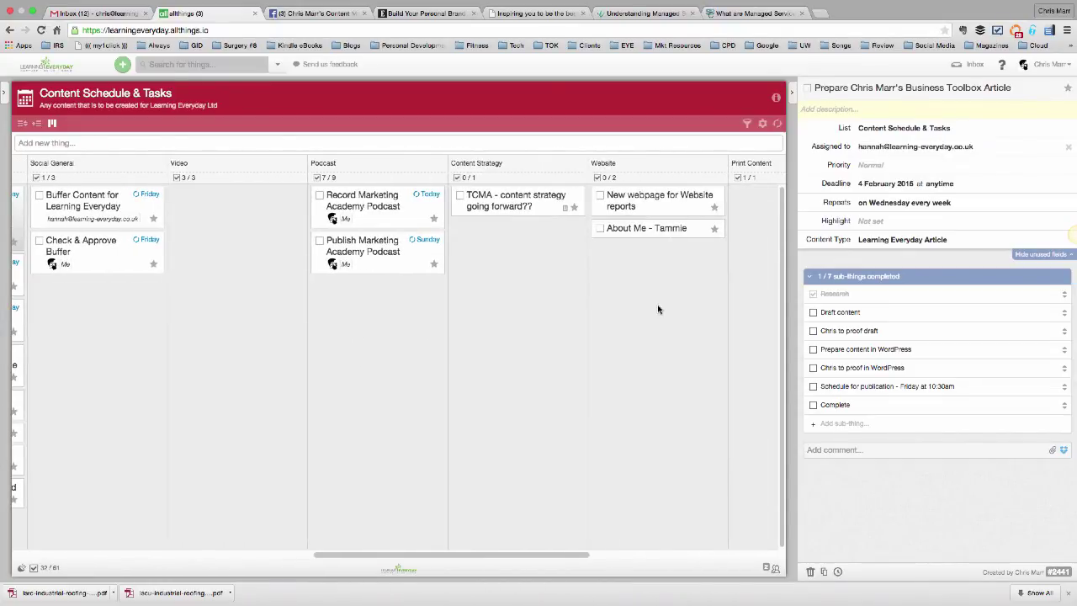
{"action": "scroll", "coordinate": [553, 317], "scroll_direction": "right", "scroll_amount": 8}
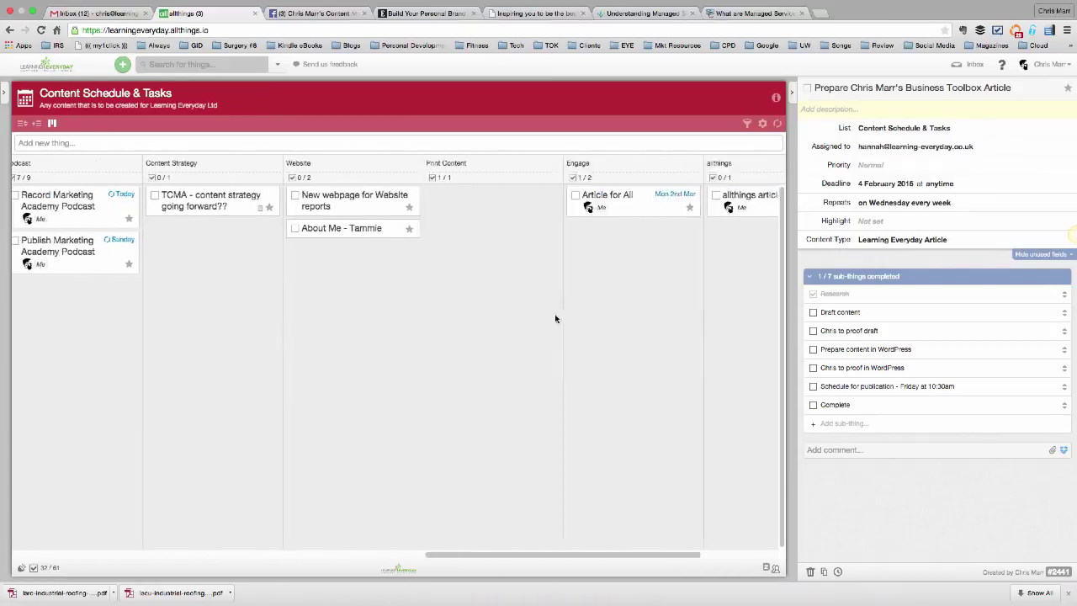
{"action": "left_click", "coordinate": [416, 212]}
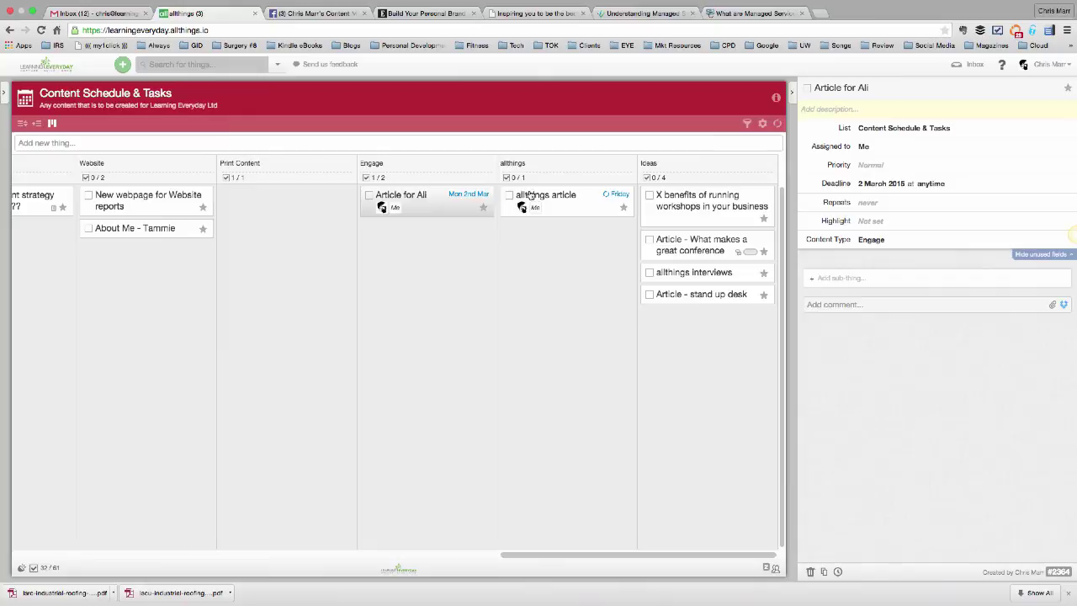
{"action": "left_click", "coordinate": [583, 204]}
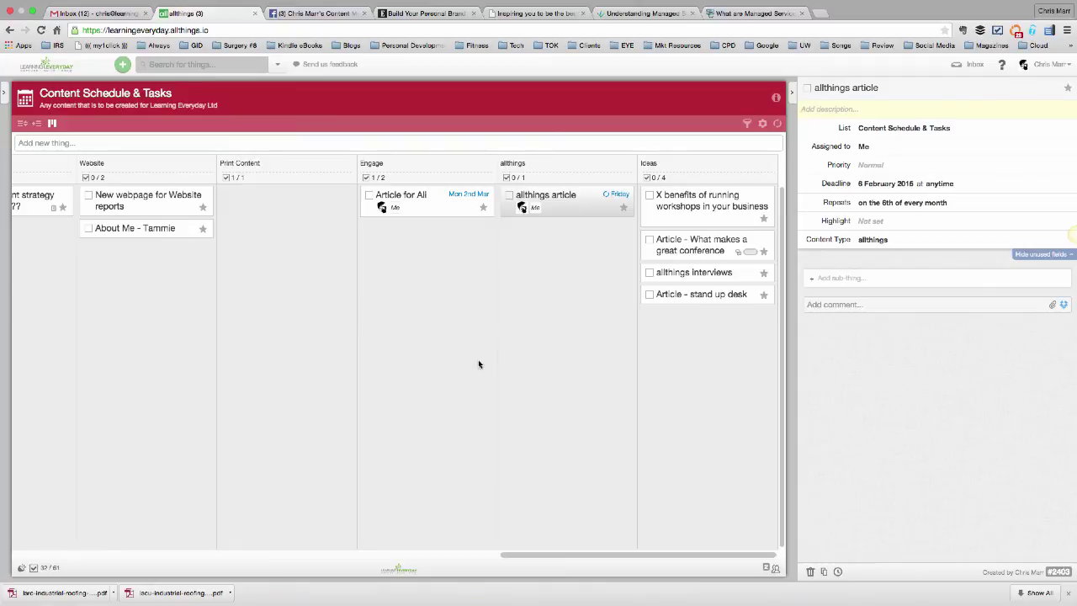
{"action": "scroll", "coordinate": [412, 306], "scroll_direction": "left", "scroll_amount": 10}
{"action": "scroll", "coordinate": [414, 305], "scroll_direction": "left", "scroll_amount": 10}
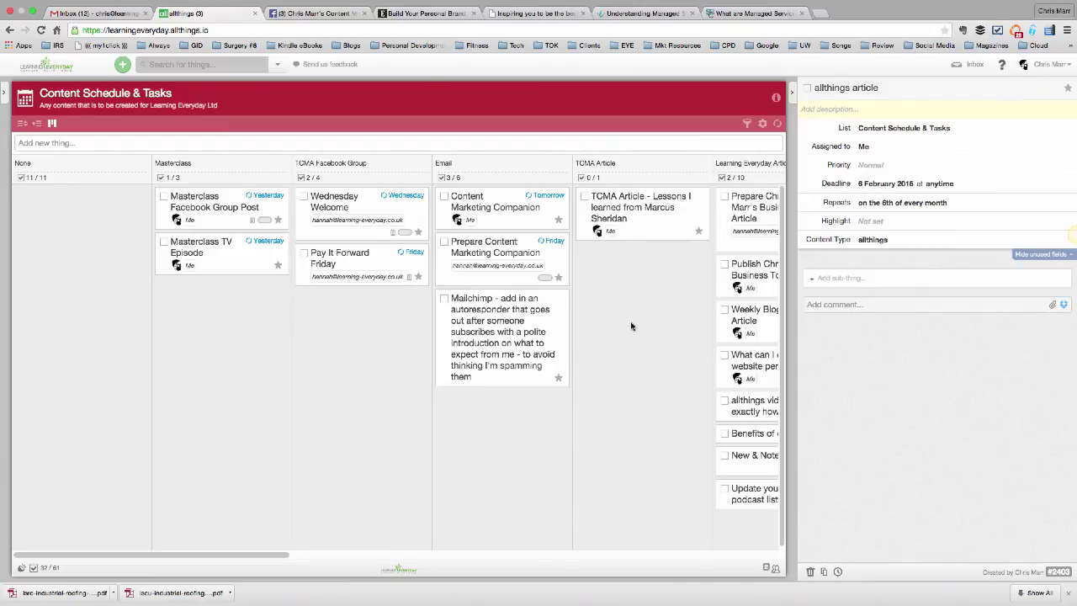
{"action": "scroll", "coordinate": [631, 326], "scroll_direction": "right", "scroll_amount": 2}
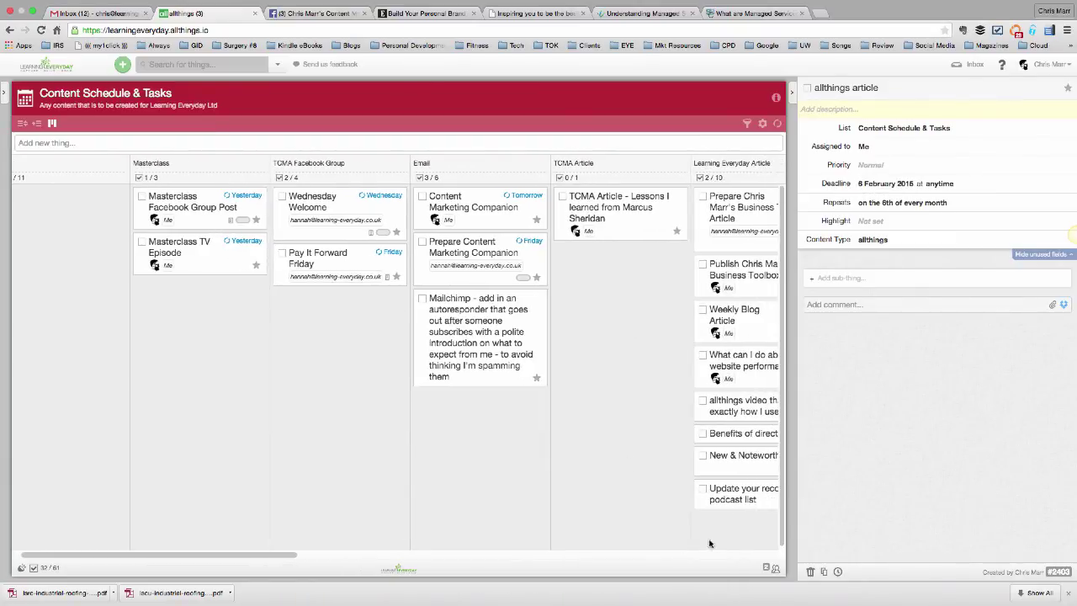